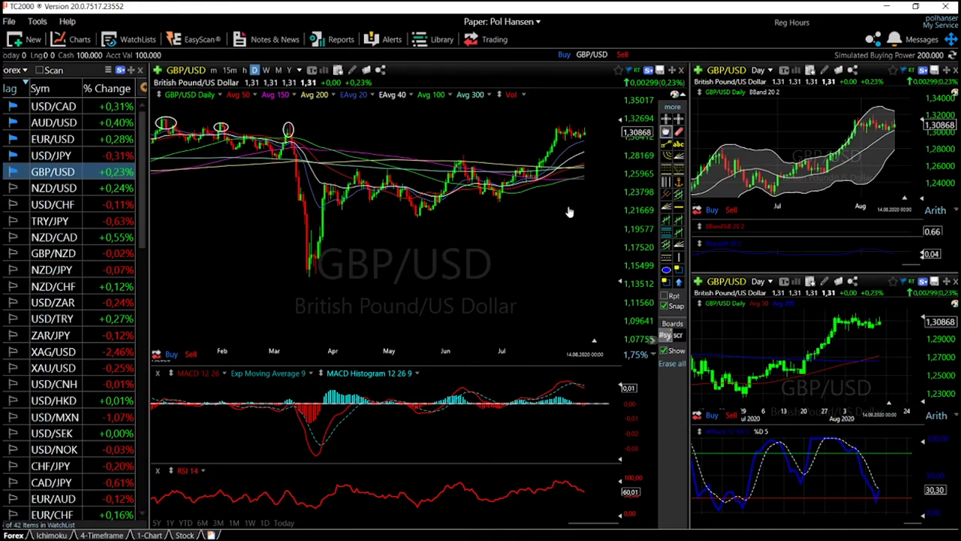
# - Examine the GBP/USD daily chart's recent candles and its longer price history relative to the moving averages
pyautogui.scroll(5, 587, 160)
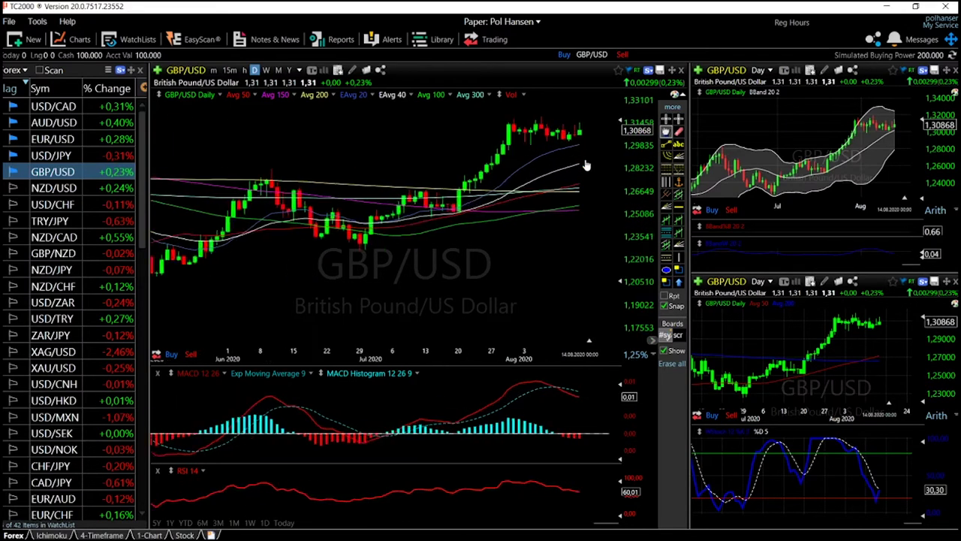
pyautogui.scroll(2, 587, 166)
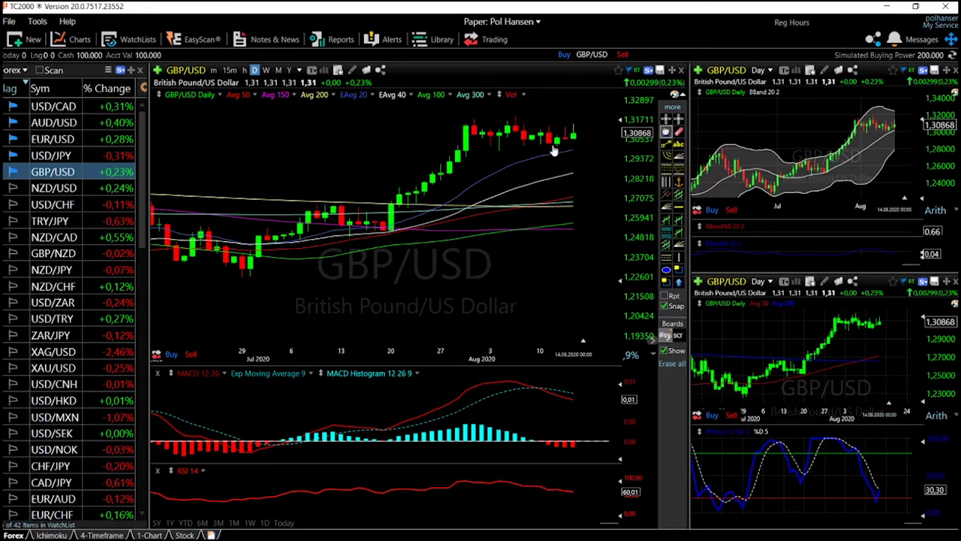
pyautogui.scroll(-5, 556, 147)
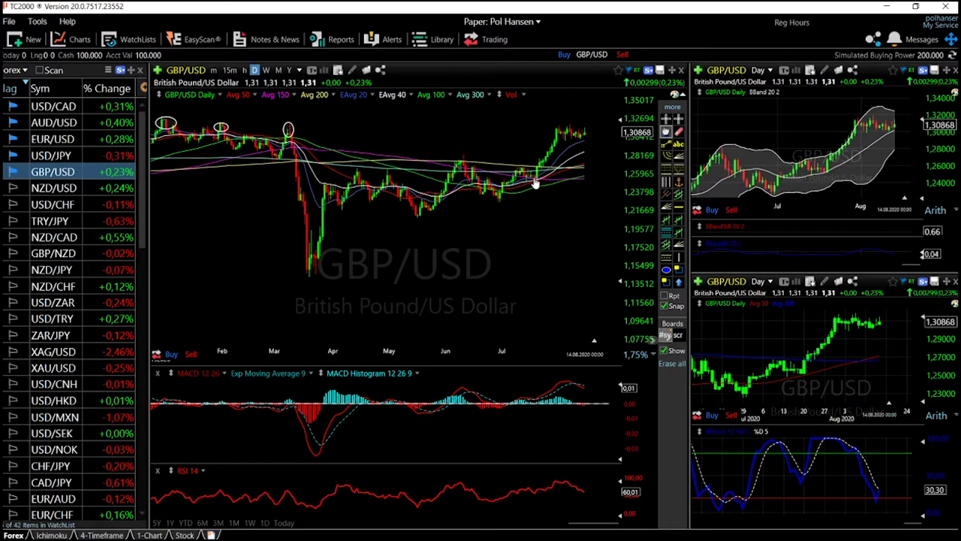
pyautogui.click(665, 119)
pyautogui.scroll(5, 600, 432)
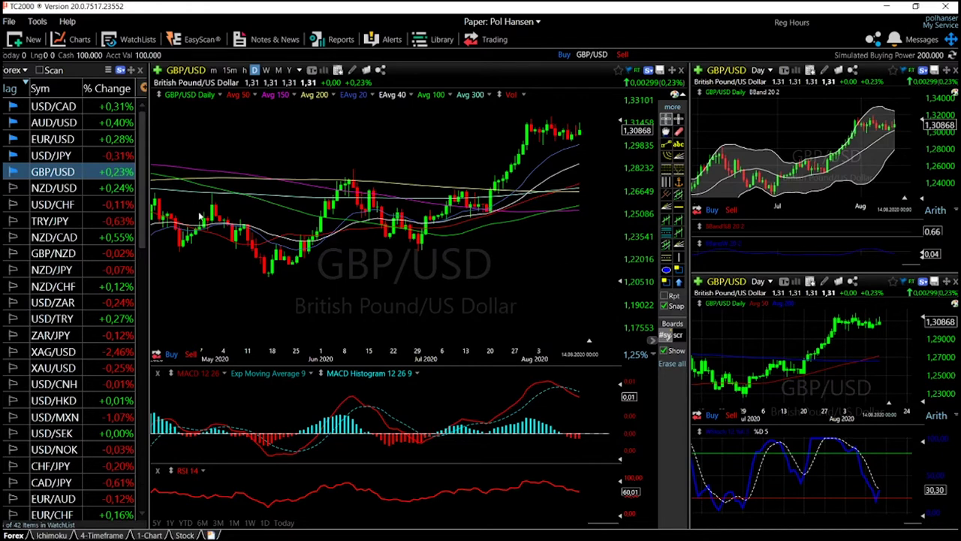
# - Open the USD/JPY chart and draw two falling trendlines enclosing the price range from about April to August
pyautogui.click(51, 156)
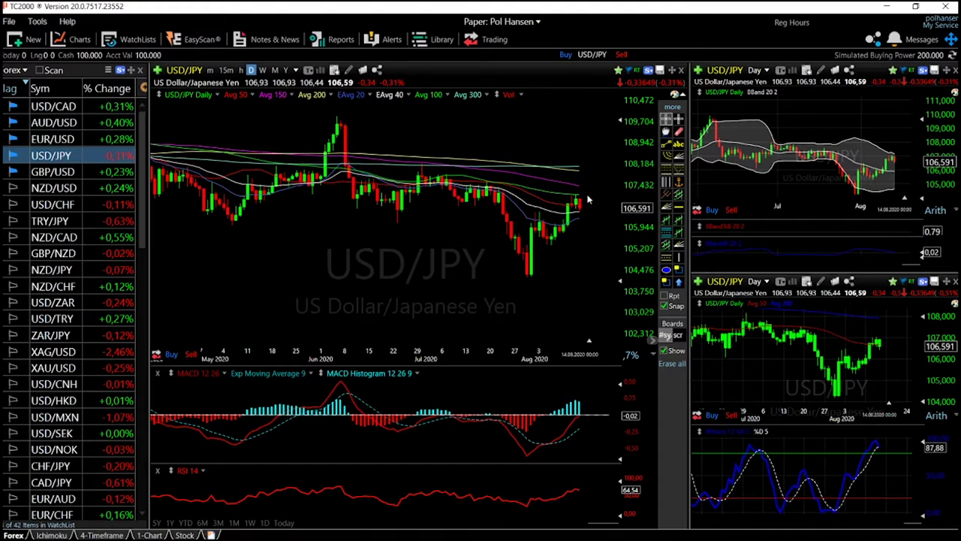
pyautogui.scroll(4, 580, 214)
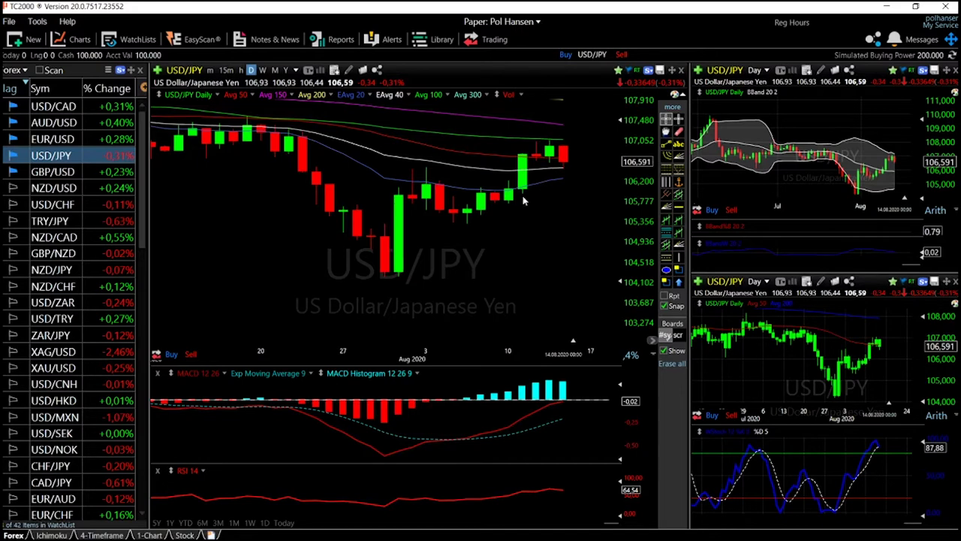
pyautogui.scroll(-5, 582, 256)
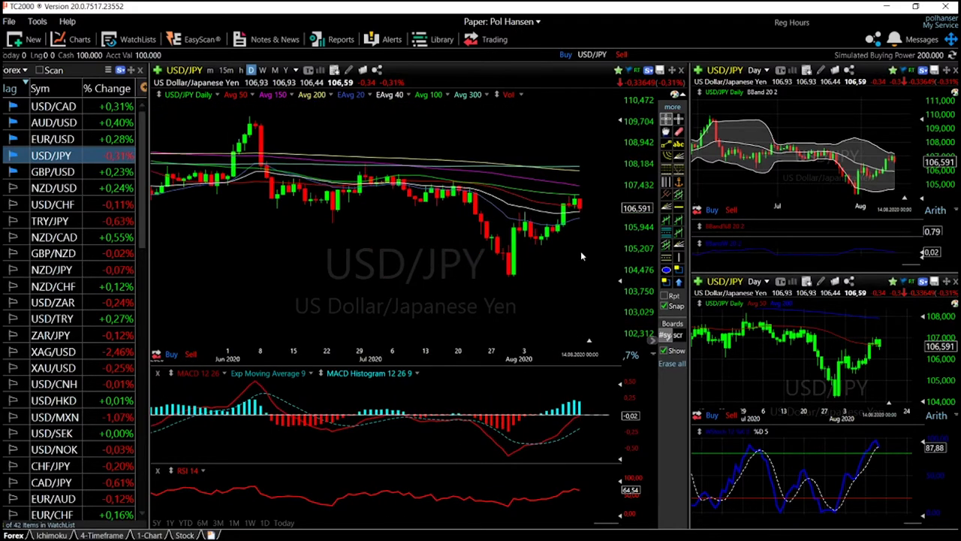
pyautogui.scroll(-4, 581, 256)
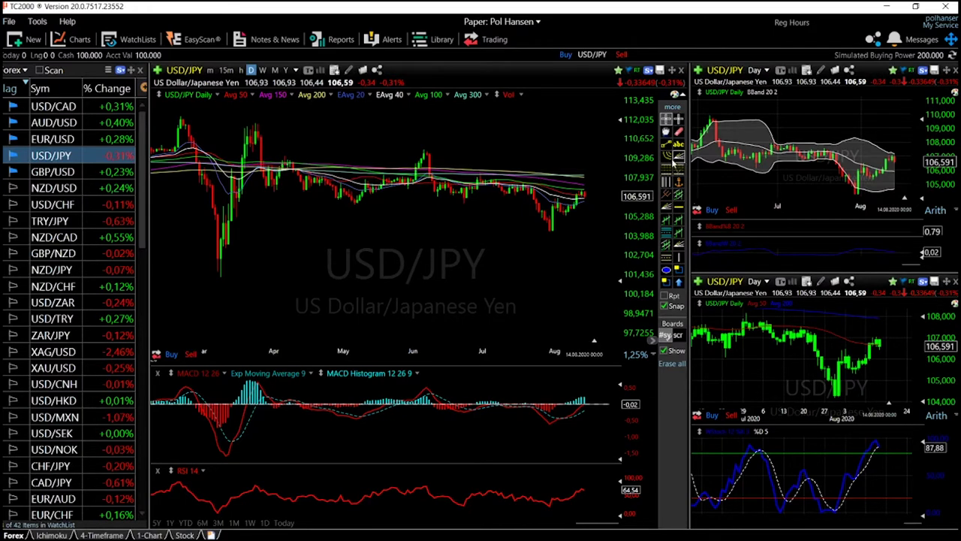
pyautogui.click(666, 143)
pyautogui.moveTo(285, 160); pyautogui.dragTo(605, 184)
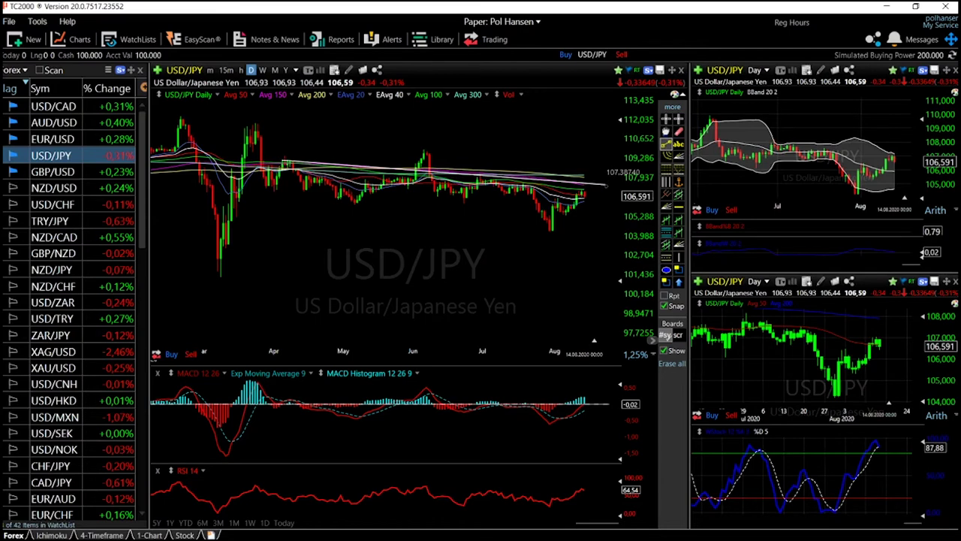
pyautogui.moveTo(264, 190); pyautogui.dragTo(601, 224)
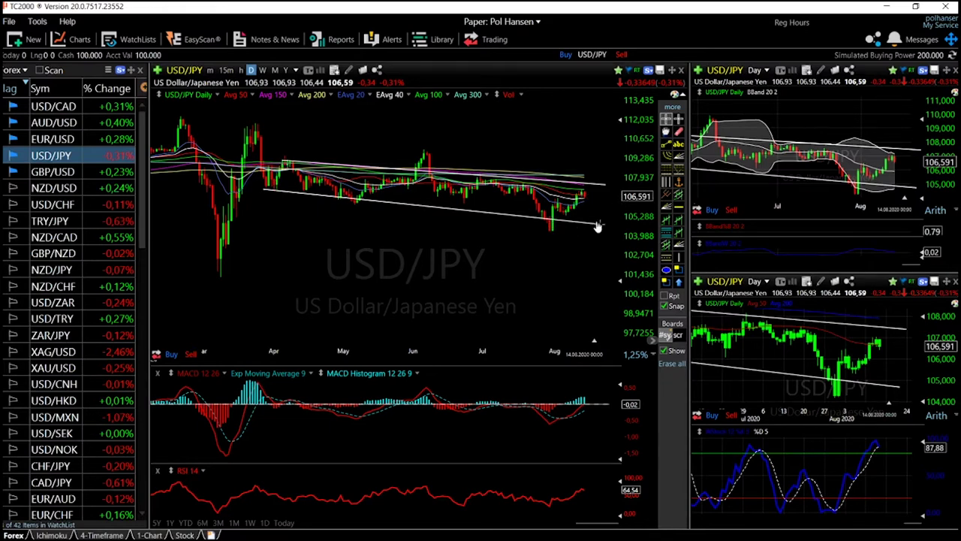
# - Add a horizontal support line at 104,93300 on the USD/JPY chart
pyautogui.click(680, 208)
pyautogui.click(607, 220)
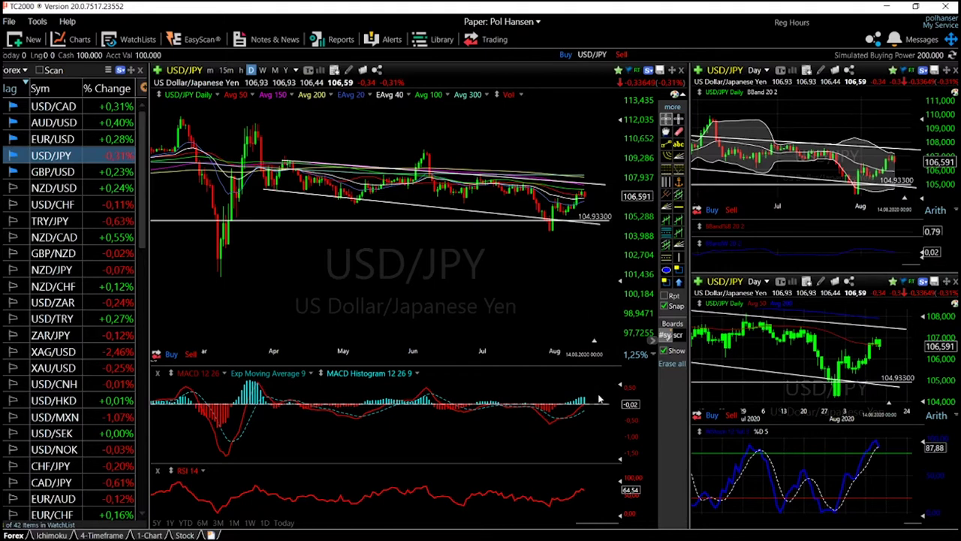
pyautogui.scroll(3, 599, 406)
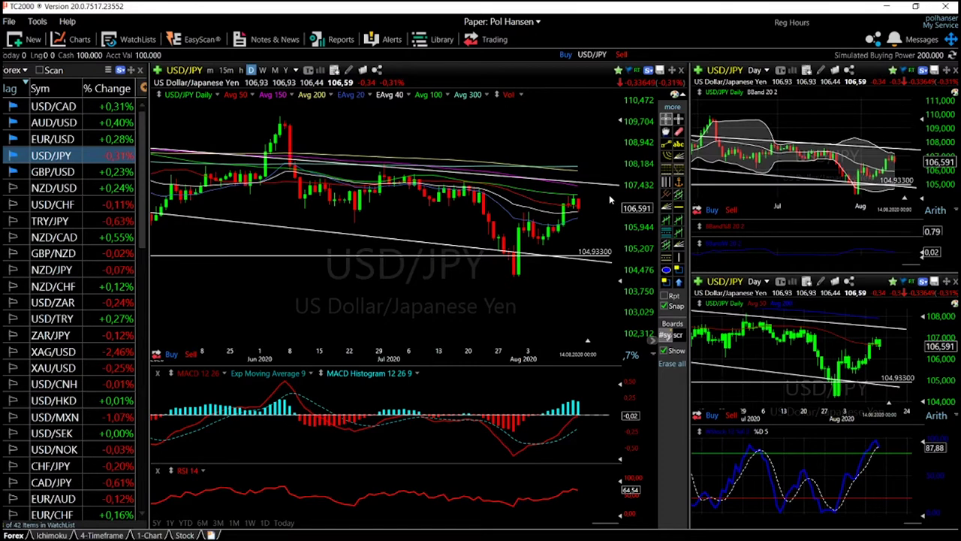
pyautogui.moveTo(591, 189)
pyautogui.scroll(-2, 580, 204)
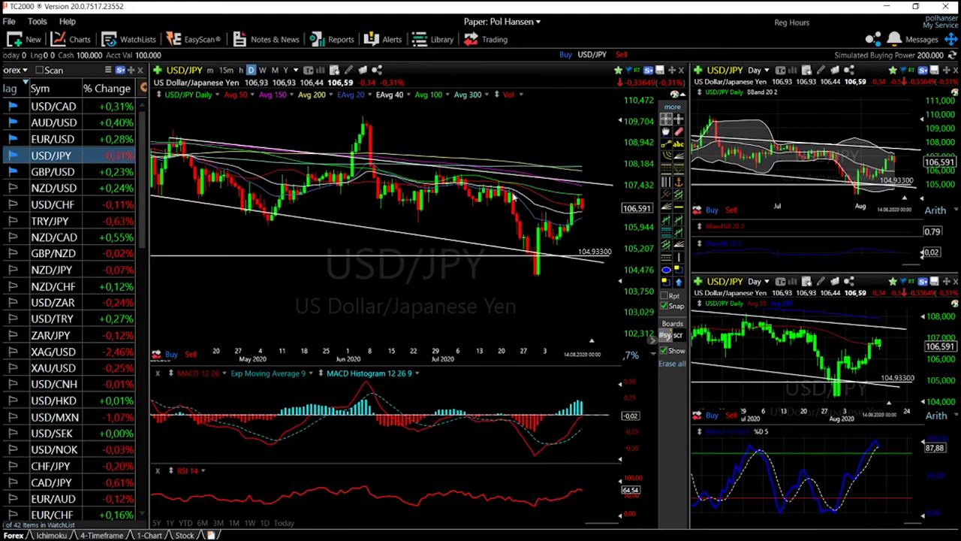
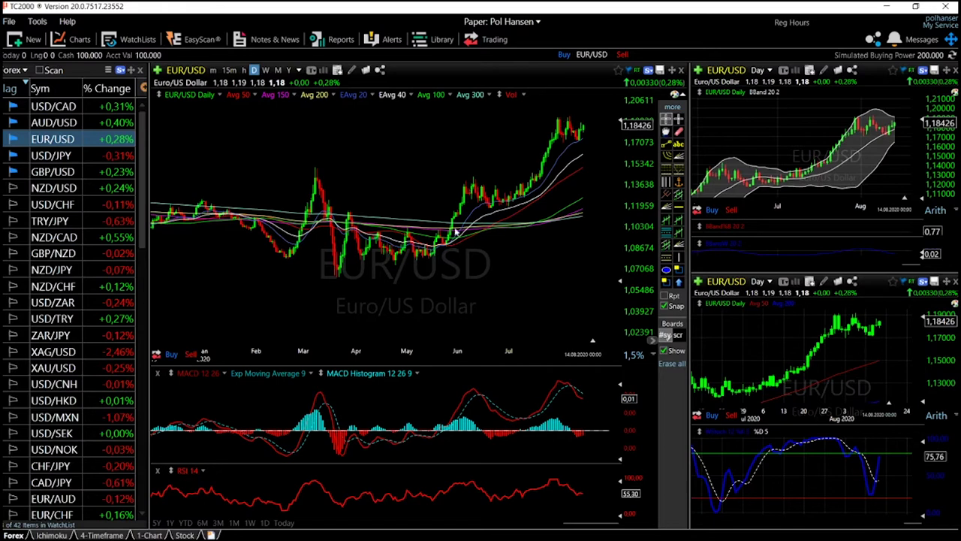
# - On the EUR/USD daily chart, draw two falling trendlines above and below the June consolidation
pyautogui.click(667, 143)
pyautogui.moveTo(465, 181)
pyautogui.mouseDown()
pyautogui.moveTo(526, 193)
pyautogui.moveTo(522, 202)
pyautogui.mouseUp()
pyautogui.click(667, 147)
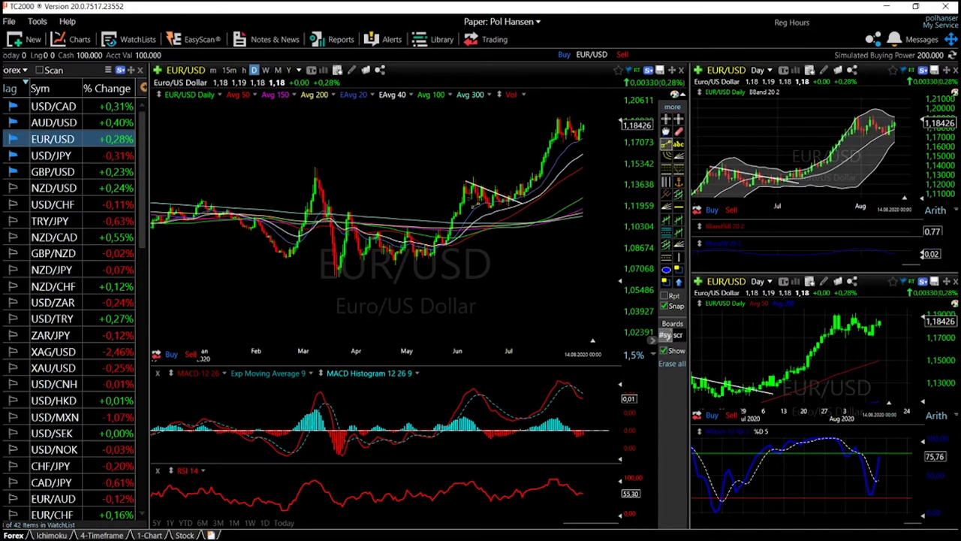
pyautogui.moveTo(464, 196); pyautogui.dragTo(534, 200)
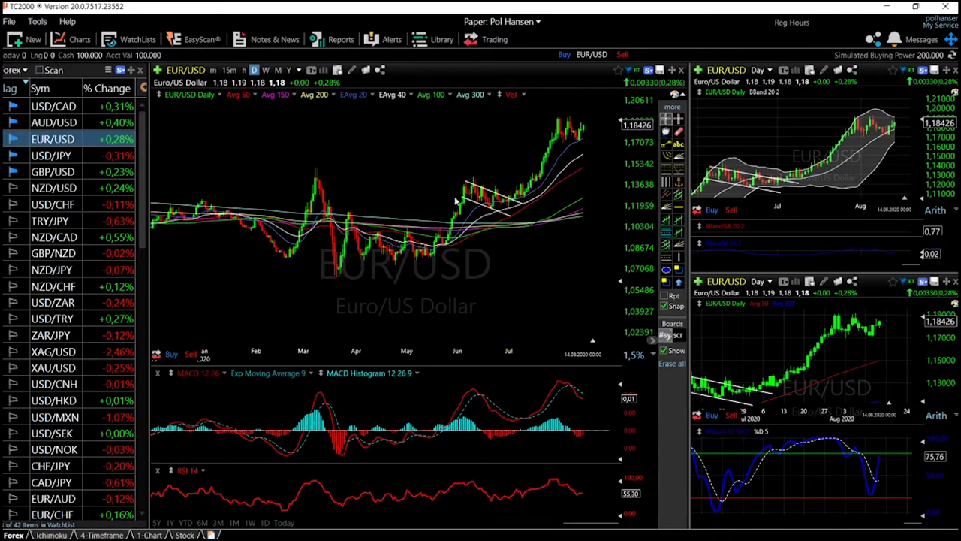
# - Draw a second pair of falling trendlines around the latest EUR/USD consolidation near the August highs
pyautogui.moveTo(494, 201)
pyautogui.click(665, 145)
pyautogui.moveTo(559, 118)
pyautogui.mouseDown()
pyautogui.moveTo(608, 128)
pyautogui.moveTo(584, 141)
pyautogui.moveTo(598, 148)
pyautogui.mouseUp()
pyautogui.click(666, 146)
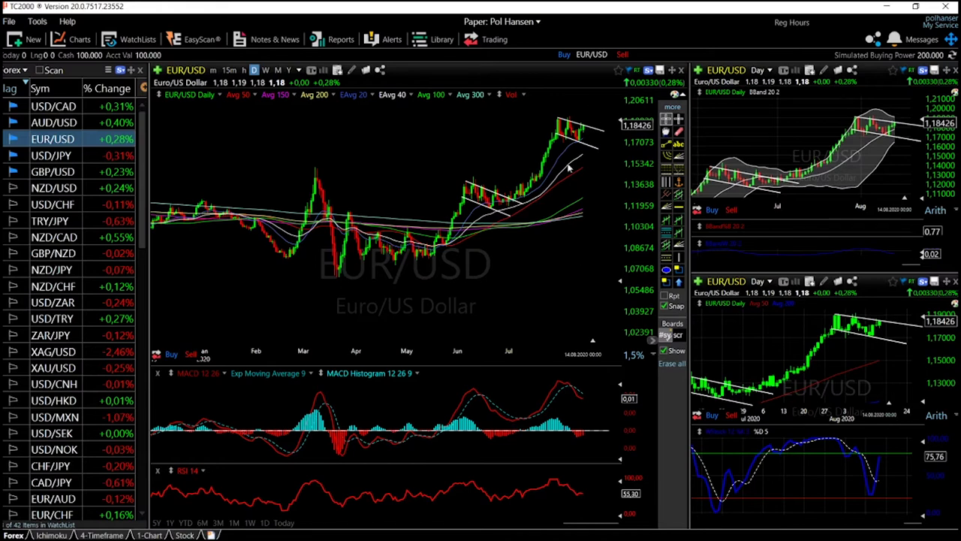
# - Add a horizontal resistance line at 1,24148 near the 2018 highs on the EUR/USD chart
pyautogui.scroll(-5, 549, 267)
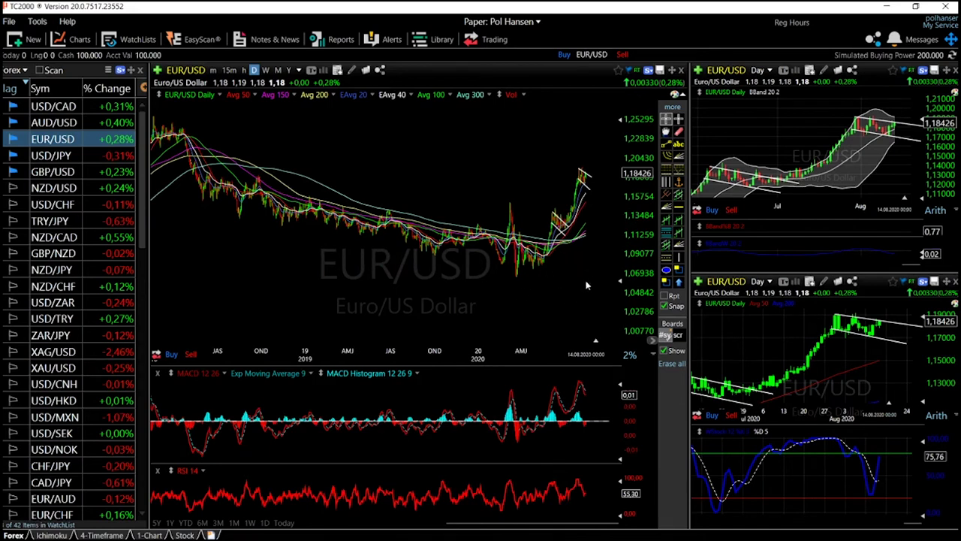
pyautogui.click(679, 207)
pyautogui.click(197, 129)
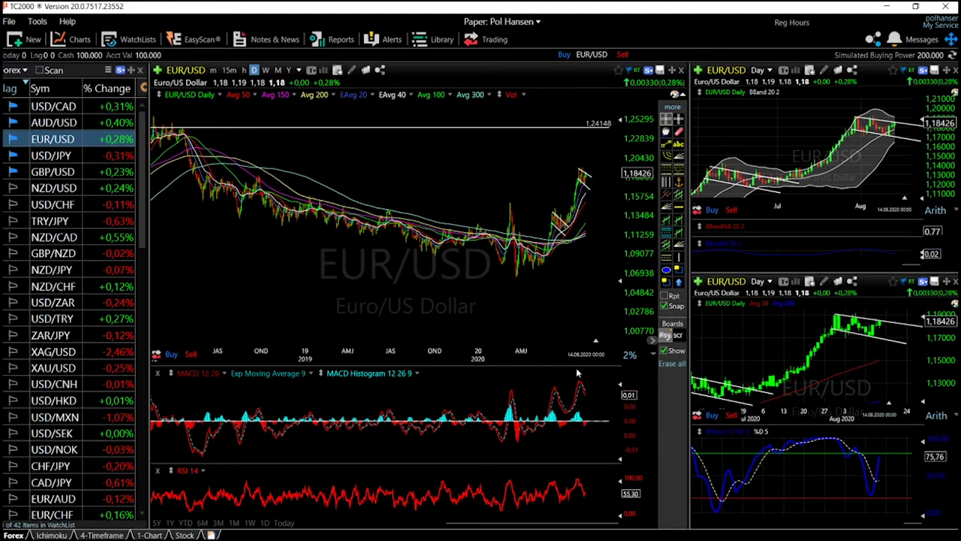
pyautogui.scroll(3, 578, 374)
pyautogui.scroll(2, 577, 367)
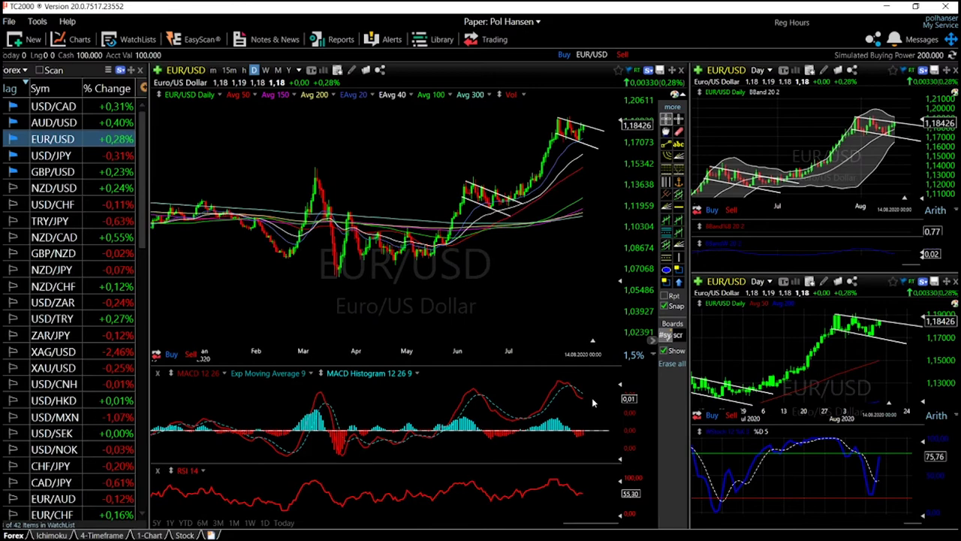
# - Read the price level at the upper edge of the latest EUR/USD channel with the crosshair
pyautogui.scroll(2, 591, 403)
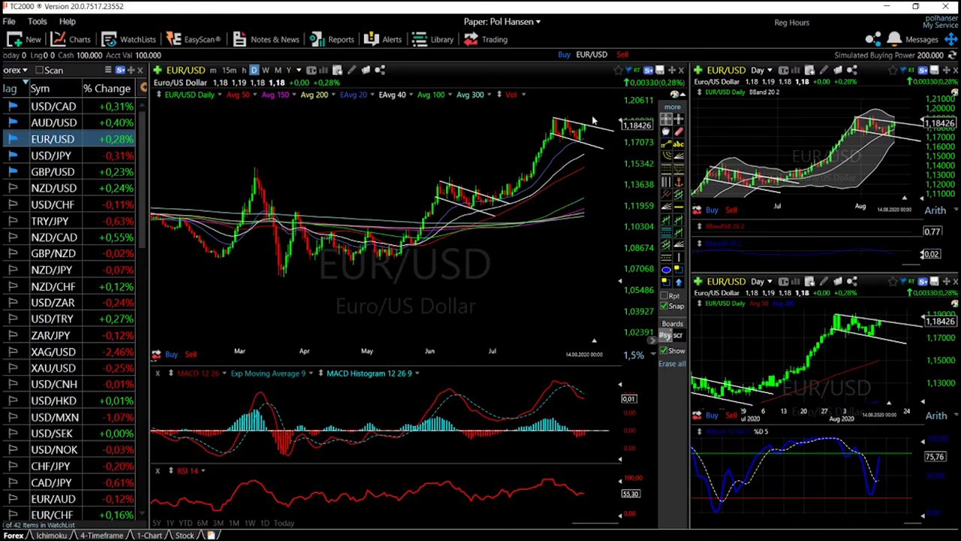
pyautogui.click(591, 120)
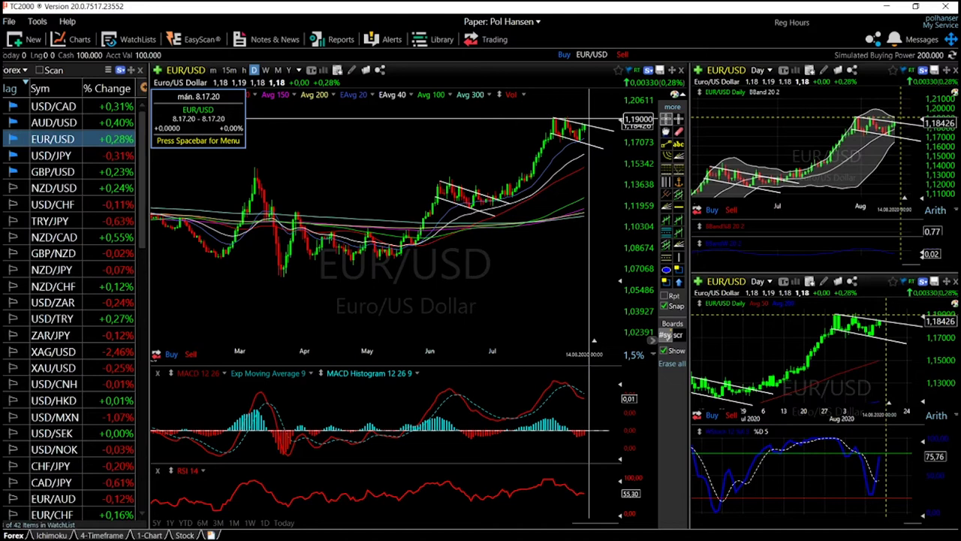
pyautogui.click(591, 119)
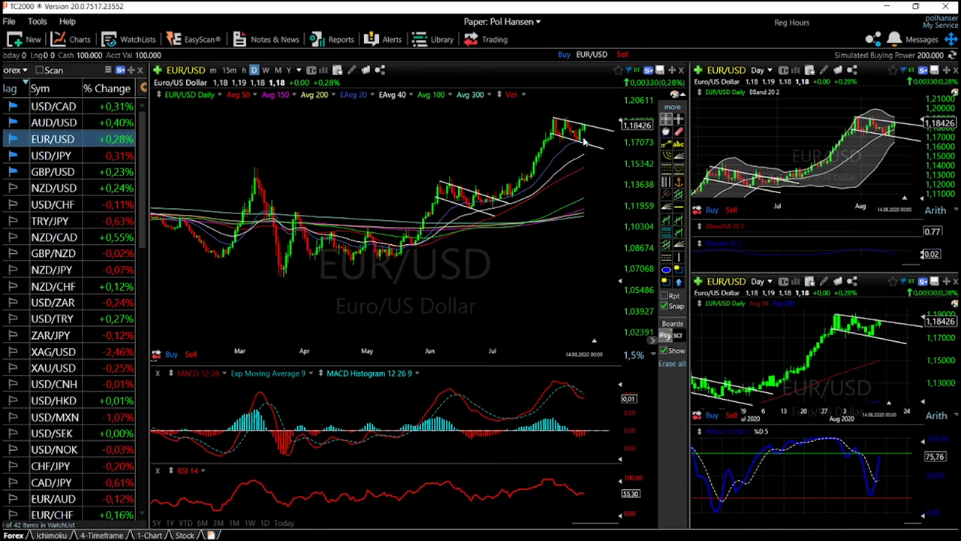
pyautogui.moveTo(584, 145)
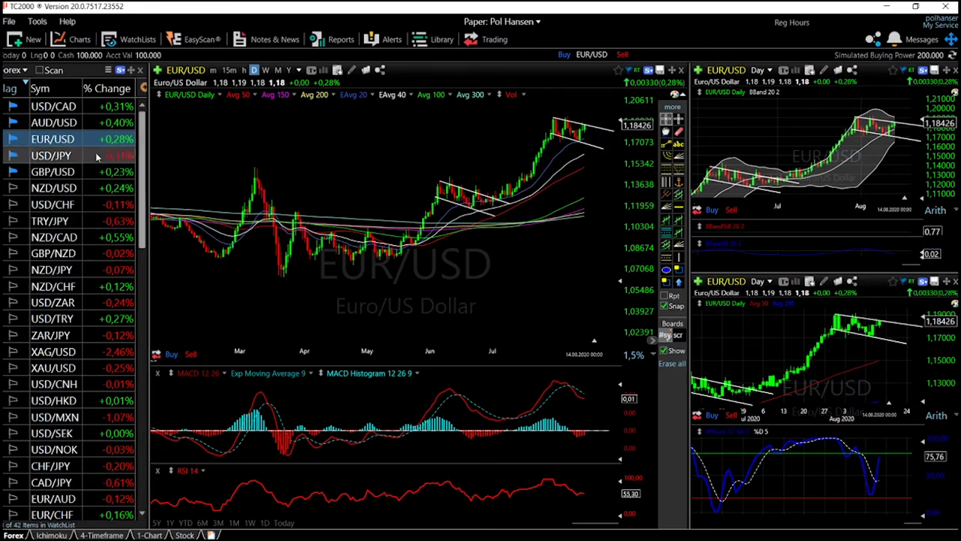
# - Open the AUD/USD chart, examine its recent trend, and read the price level near the August highs with the crosshair
pyautogui.click(66, 122)
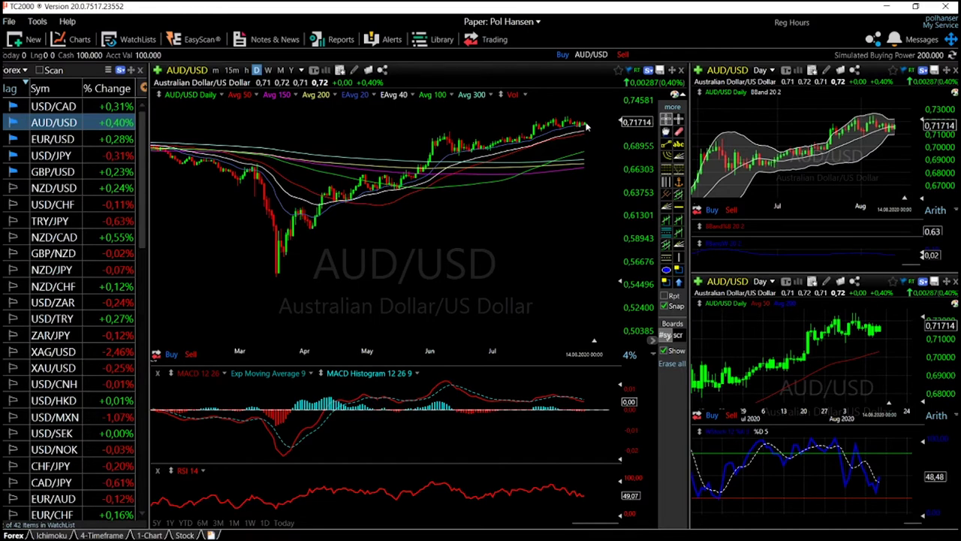
pyautogui.scroll(5, 577, 129)
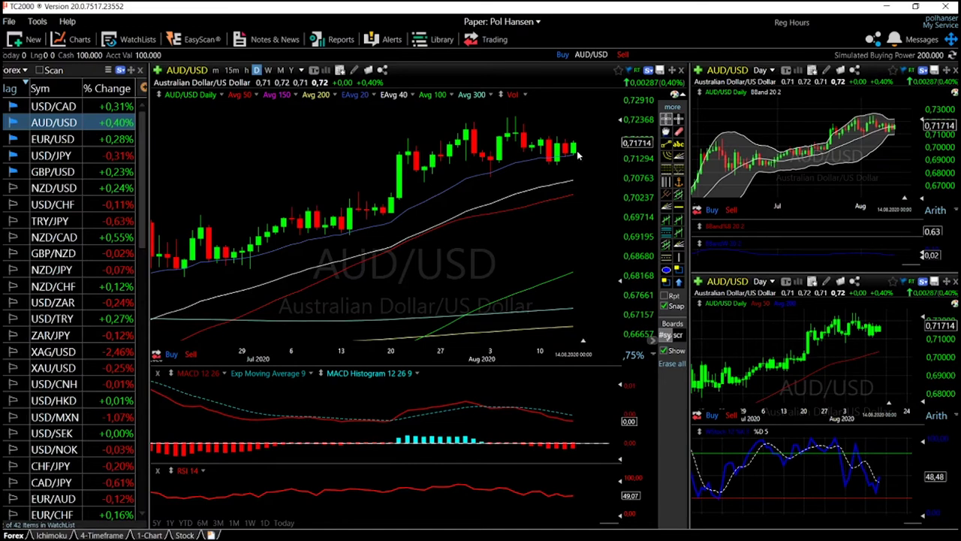
pyautogui.scroll(-5, 581, 161)
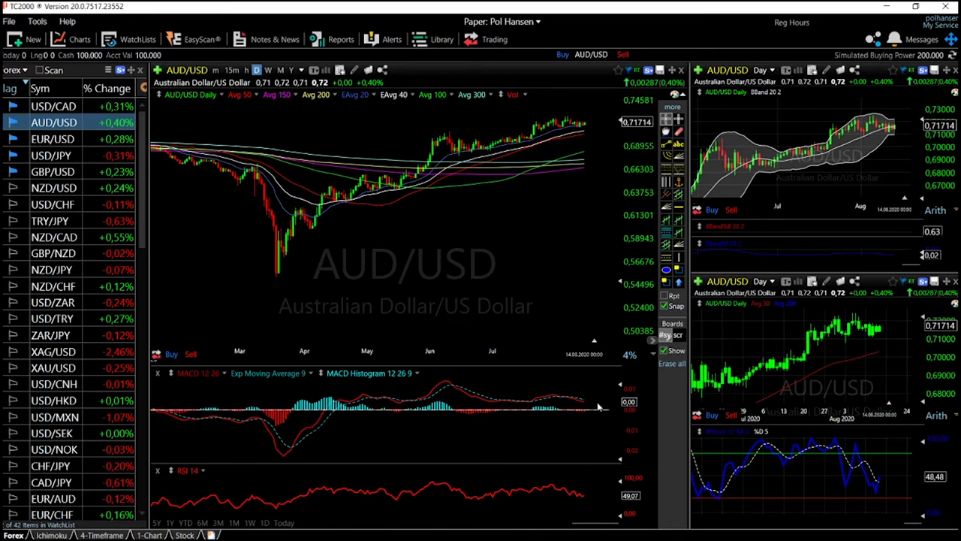
pyautogui.scroll(3, 589, 403)
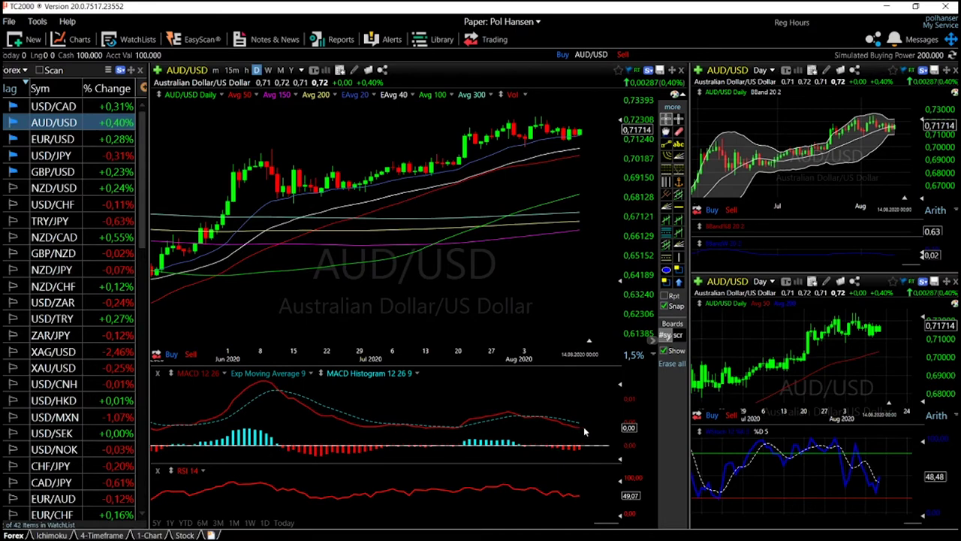
pyautogui.click(568, 118)
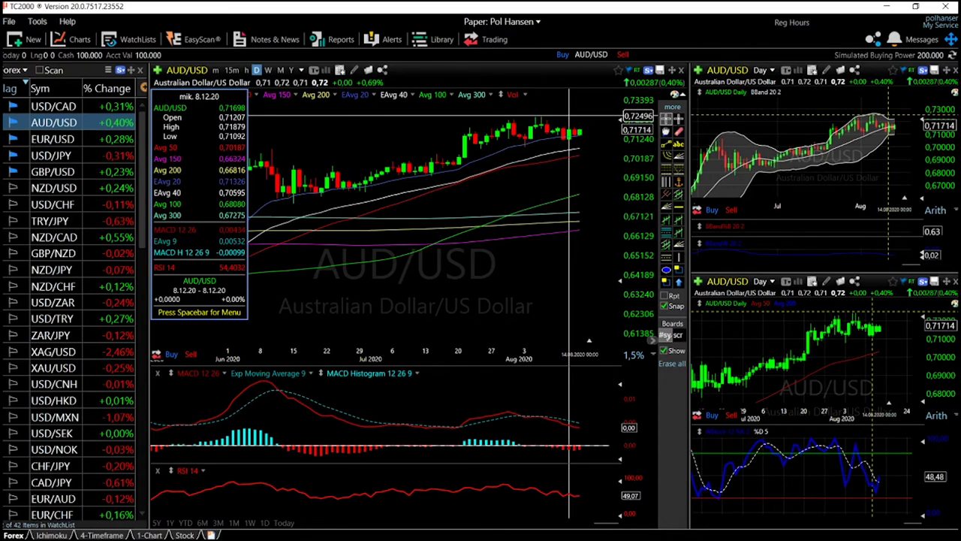
pyautogui.click(568, 117)
pyautogui.scroll(-5, 570, 118)
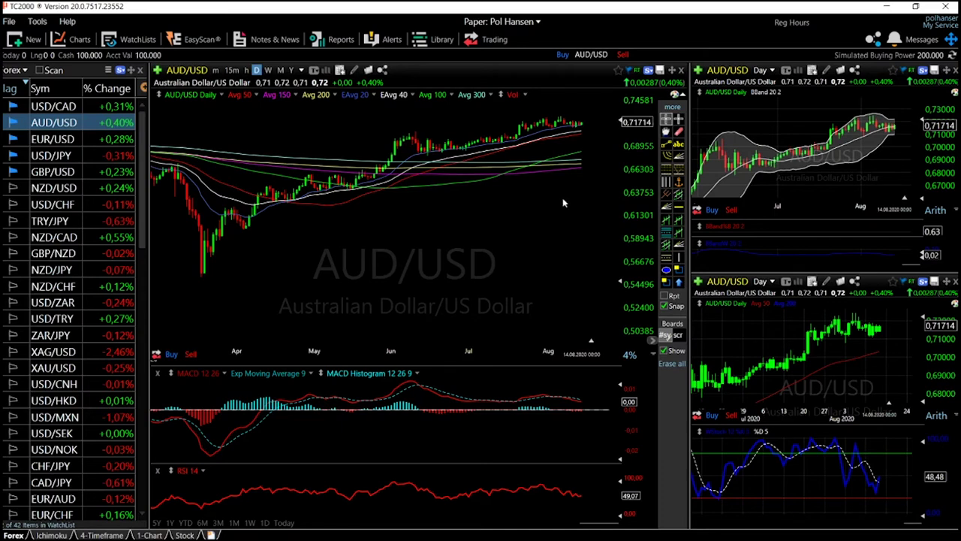
# - Open the USD/CAD chart and erase its two existing falling trendlines
pyautogui.click(70, 109)
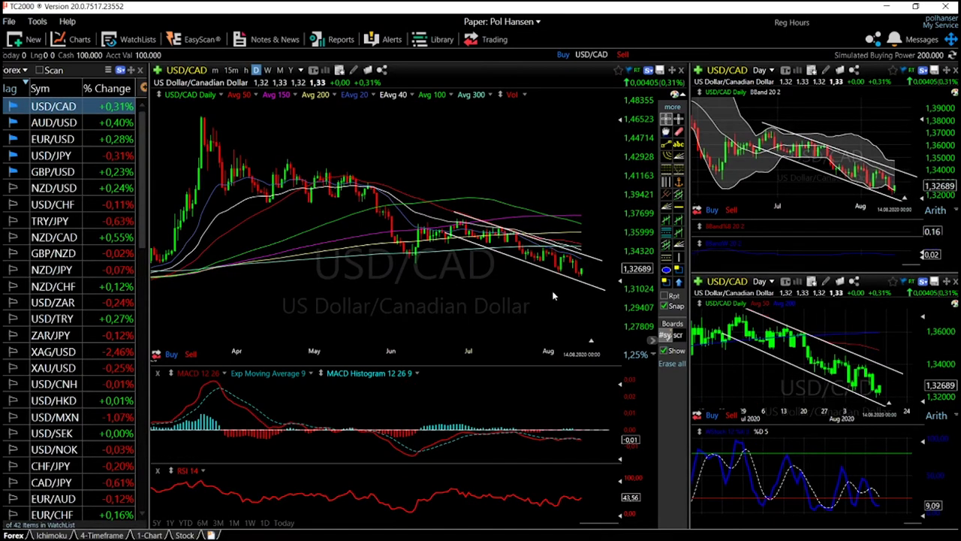
pyautogui.scroll(-3, 569, 305)
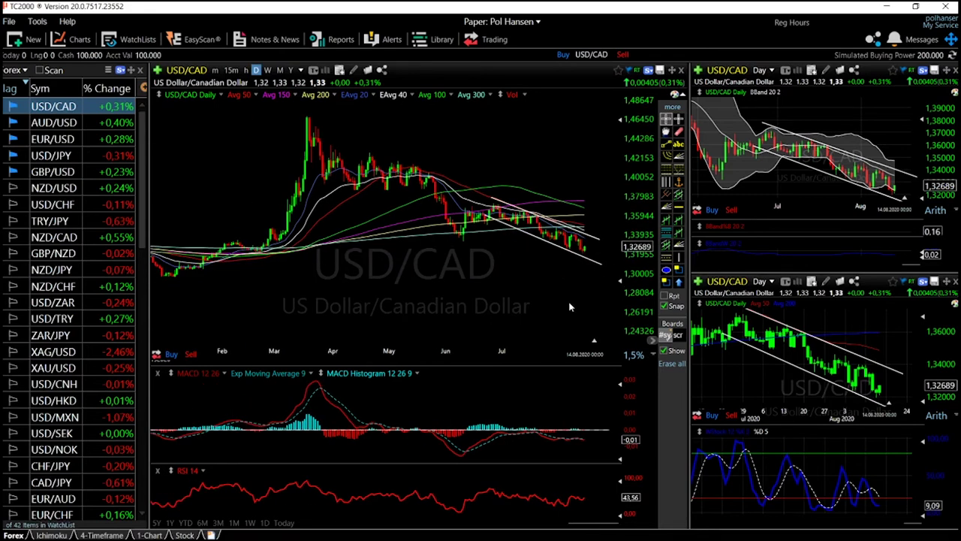
pyautogui.click(678, 131)
pyautogui.click(602, 245)
pyautogui.click(595, 268)
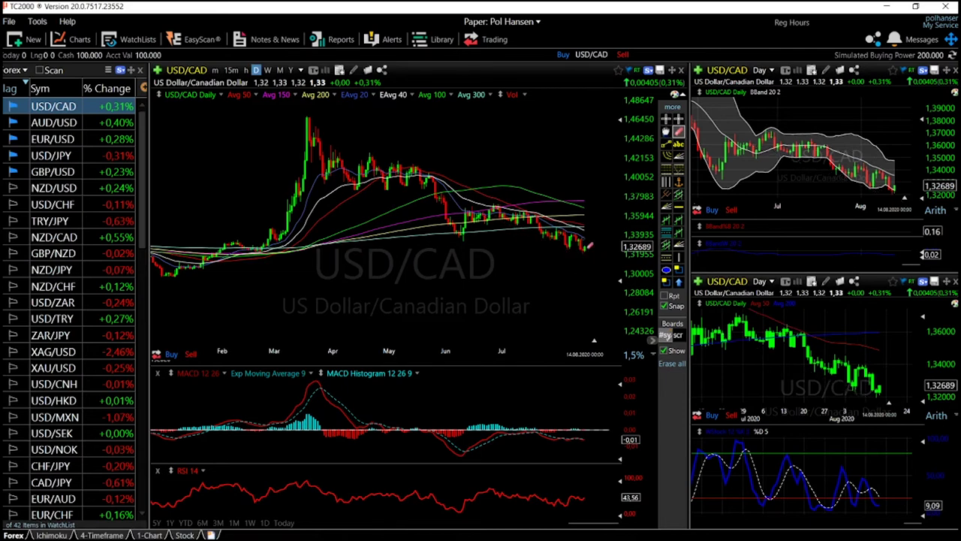
# - Draw a new falling channel on USD/CAD with two trendlines above and below the price from late June to August
pyautogui.click(666, 118)
pyautogui.scroll(2, 615, 213)
pyautogui.scroll(2, 615, 213)
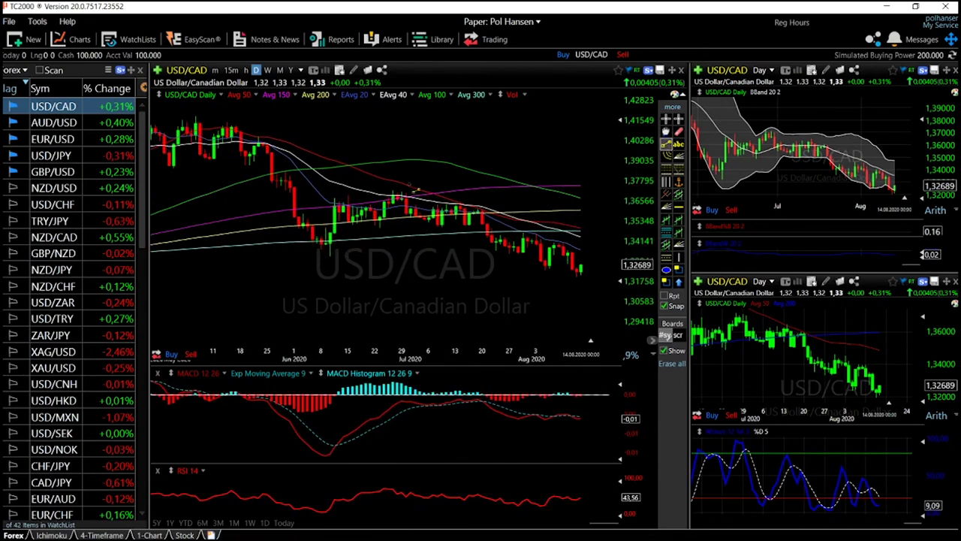
pyautogui.moveTo(402, 184); pyautogui.dragTo(618, 260)
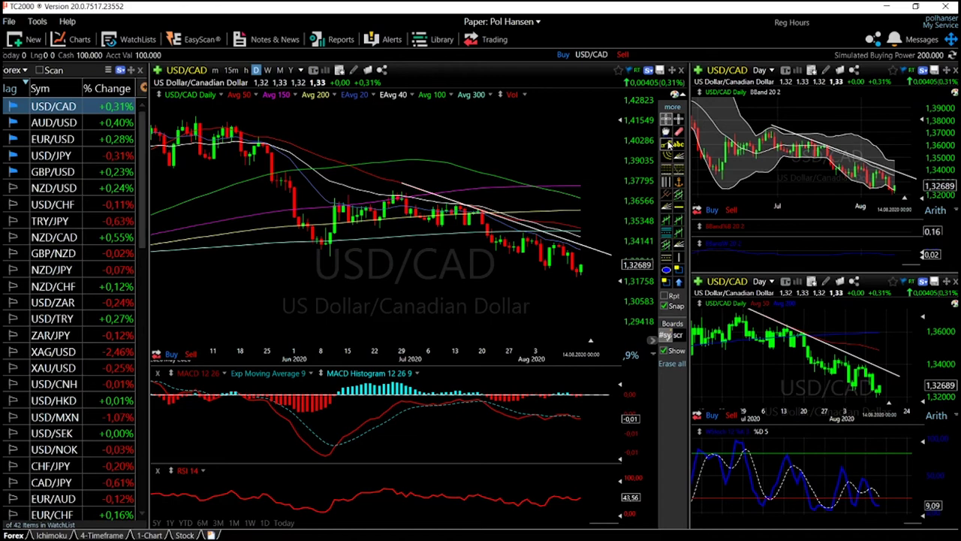
pyautogui.moveTo(395, 216); pyautogui.dragTo(598, 286)
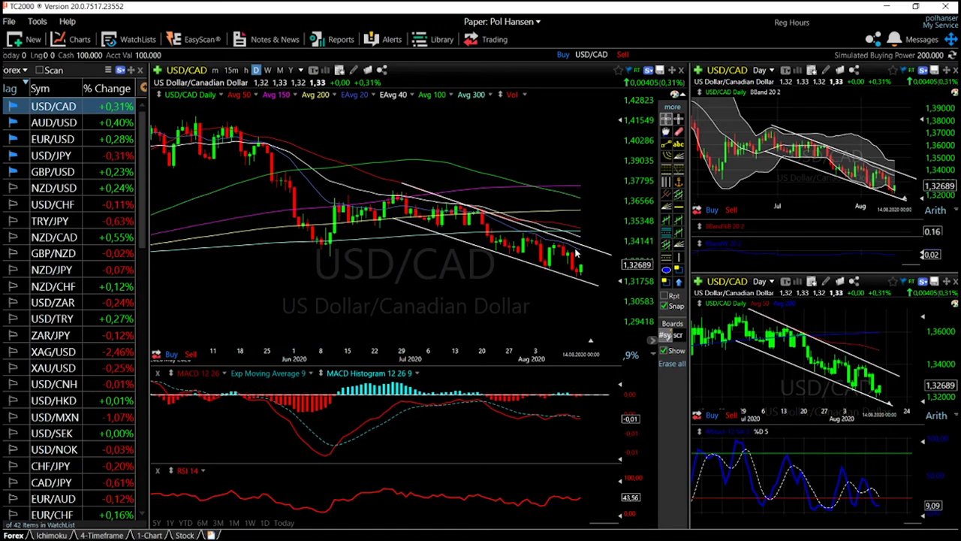
# - Examine the latest USD/CAD candles against the channel's boundaries, the moving averages and the Bollinger Bands
pyautogui.moveTo(578, 253)
pyautogui.scroll(5, 572, 425)
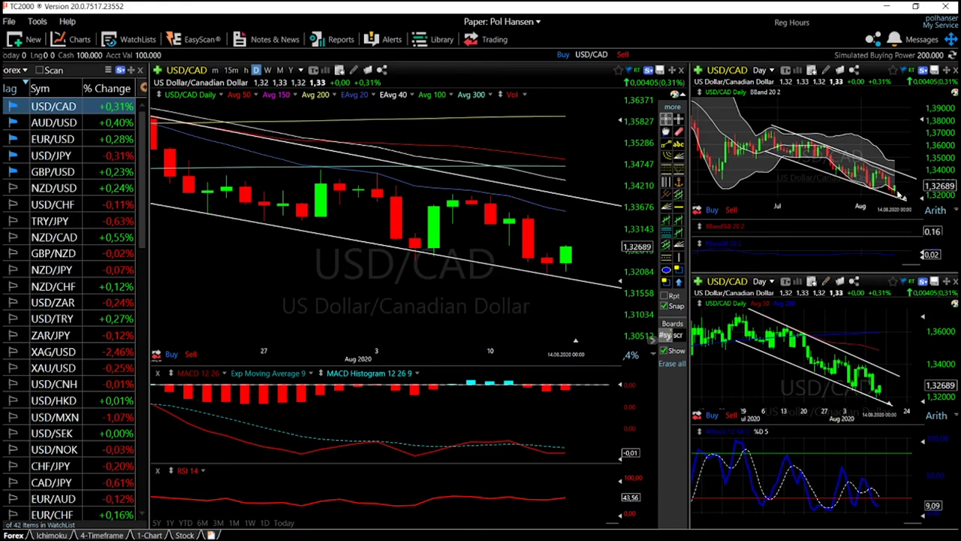
pyautogui.moveTo(893, 197)
pyautogui.scroll(-3, 592, 327)
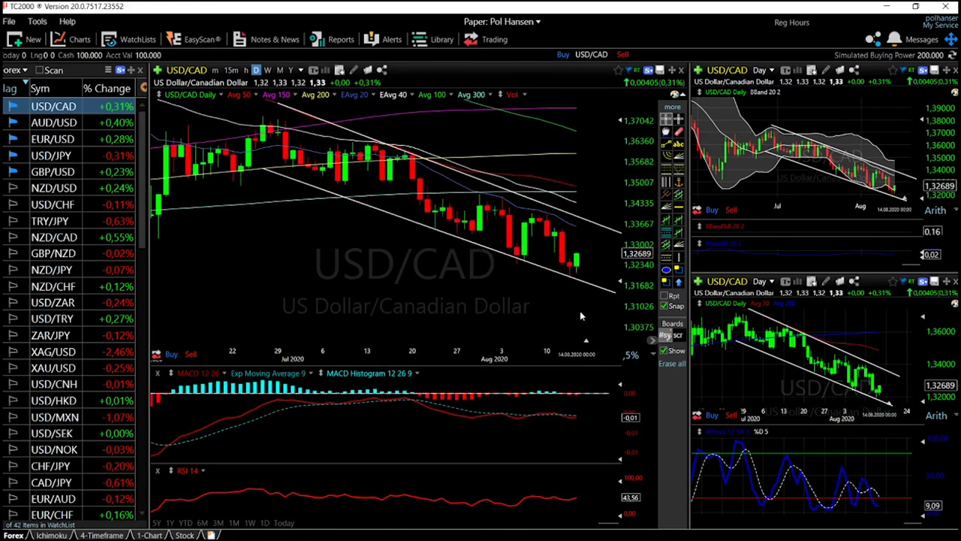
pyautogui.scroll(-2, 582, 316)
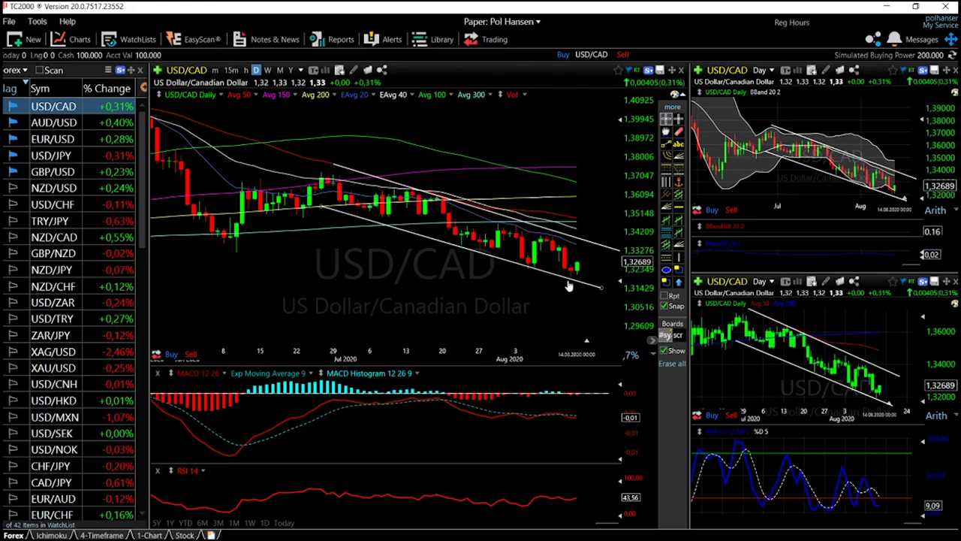
pyautogui.moveTo(571, 279)
pyautogui.moveTo(607, 257)
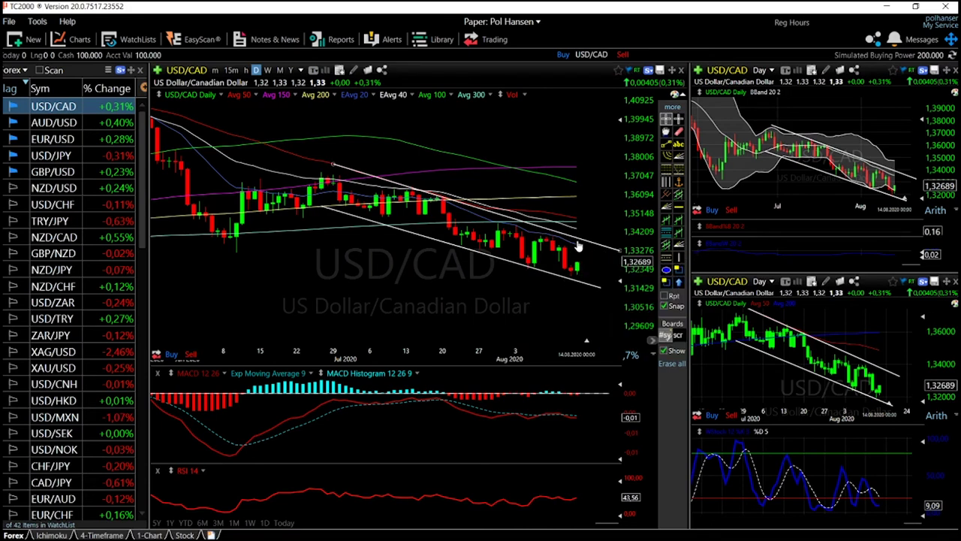